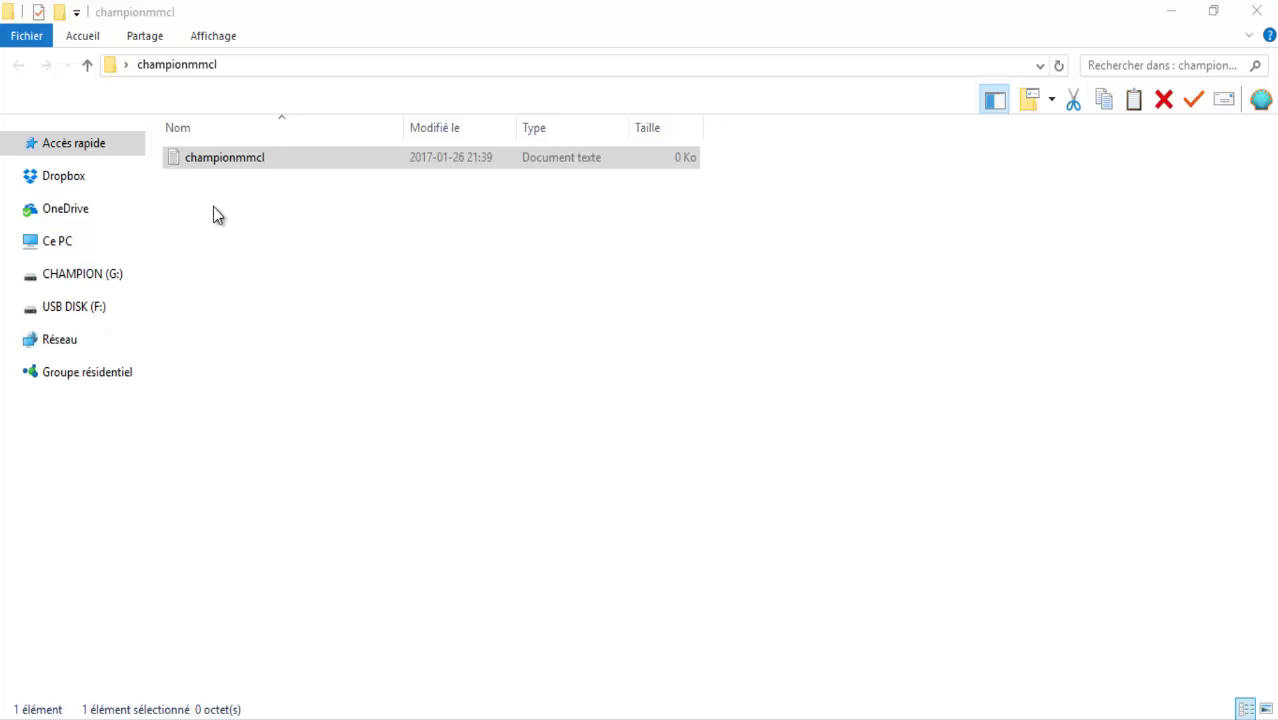
Turn off hiding extensions for known file types in the folder options and apply the change
click(20, 37)
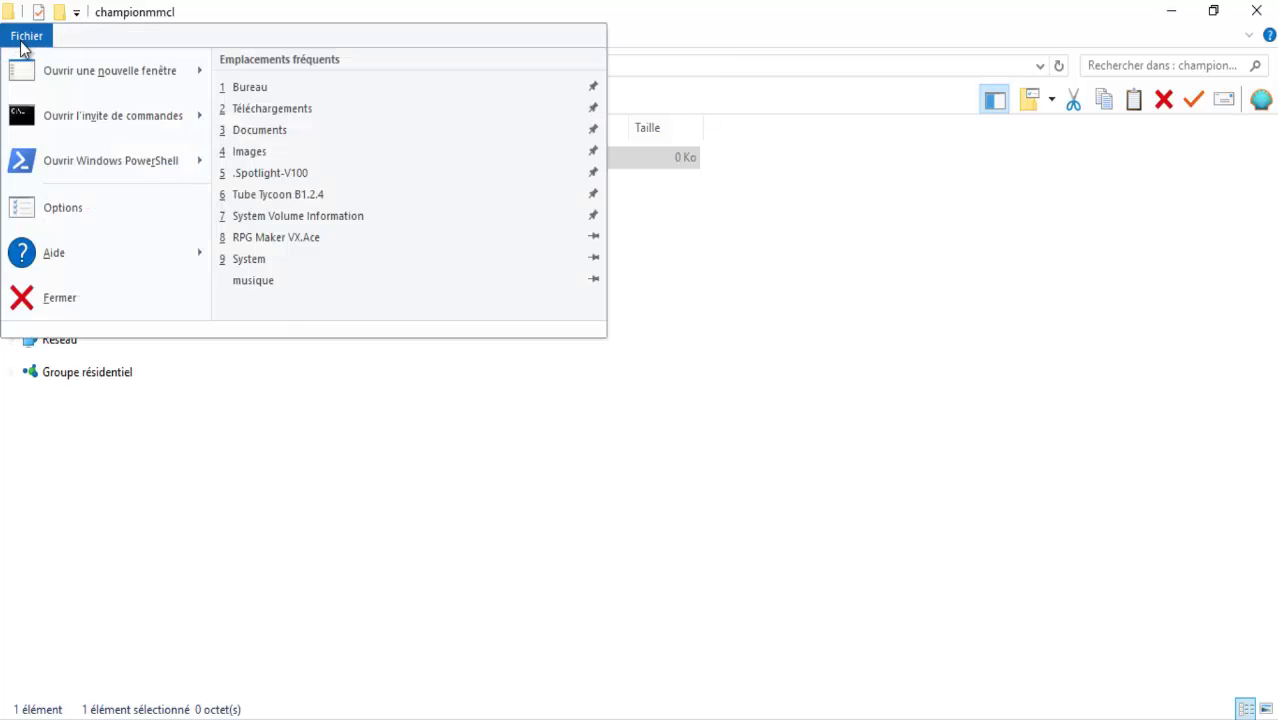
click(47, 215)
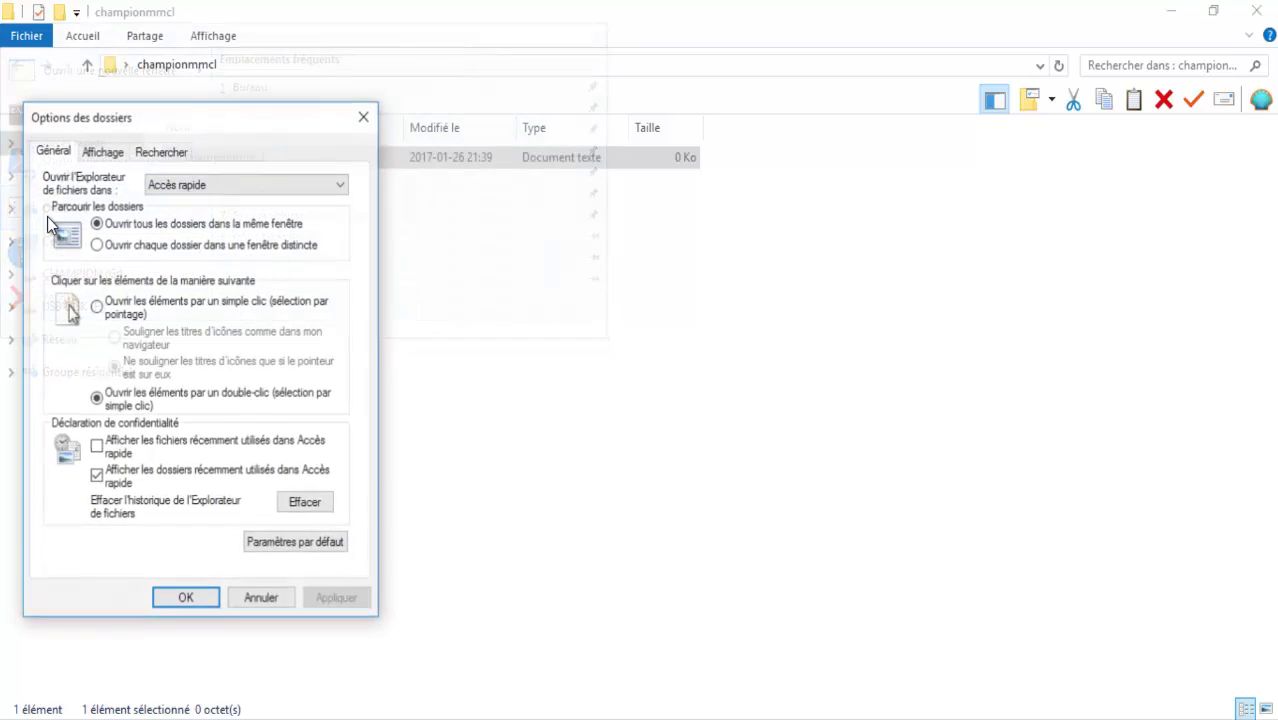
click(93, 157)
drag(344, 336, 344, 390)
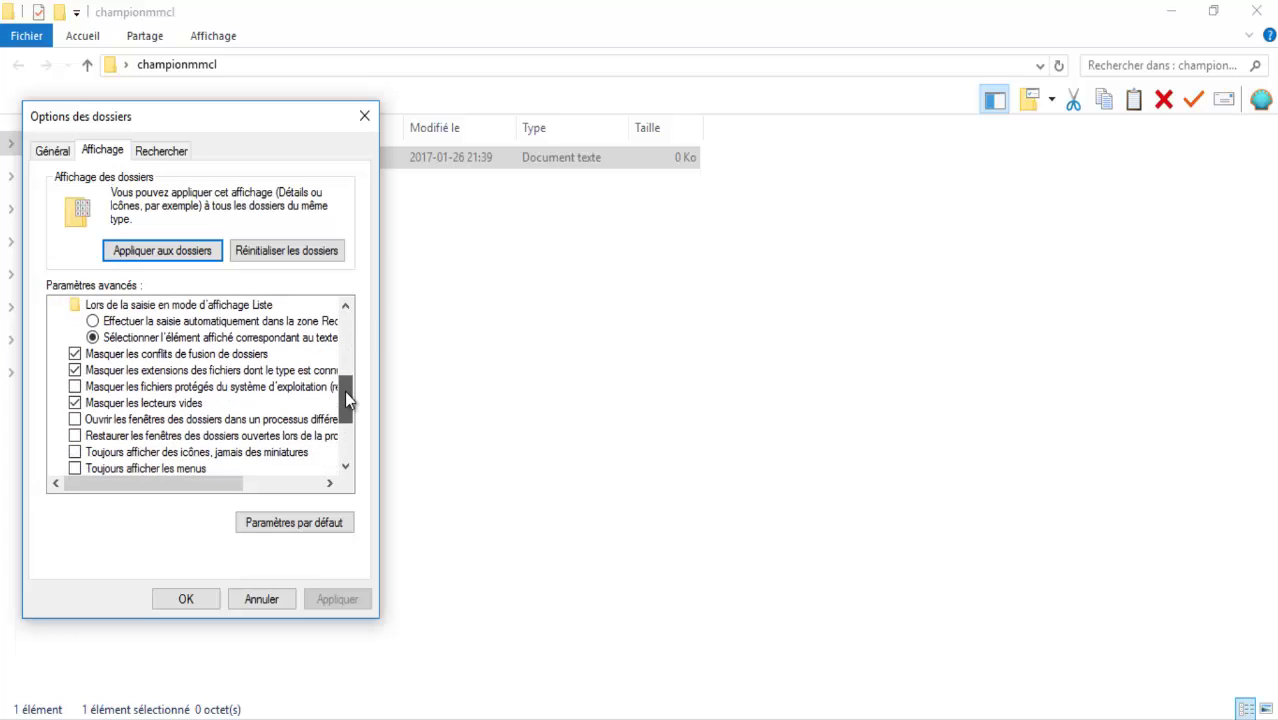
click(76, 372)
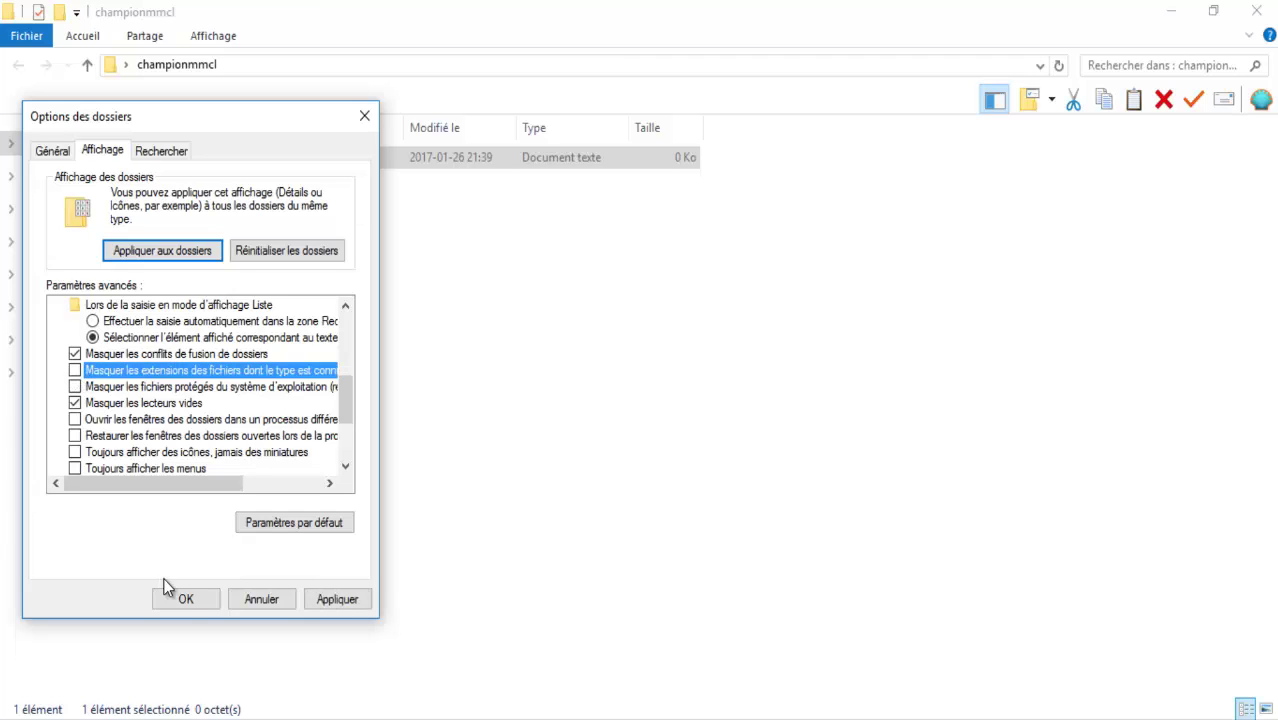
click(186, 600)
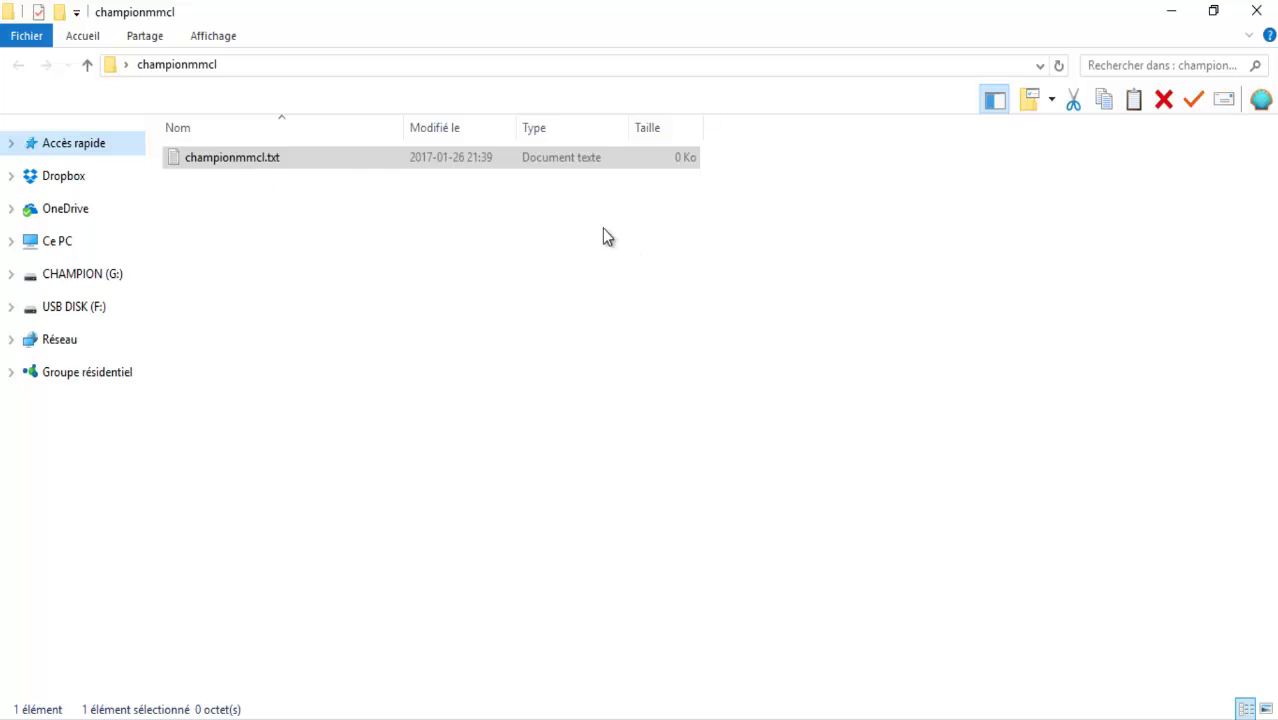
Open championmmcl.txt to view its contents and close it
double_click(280, 161)
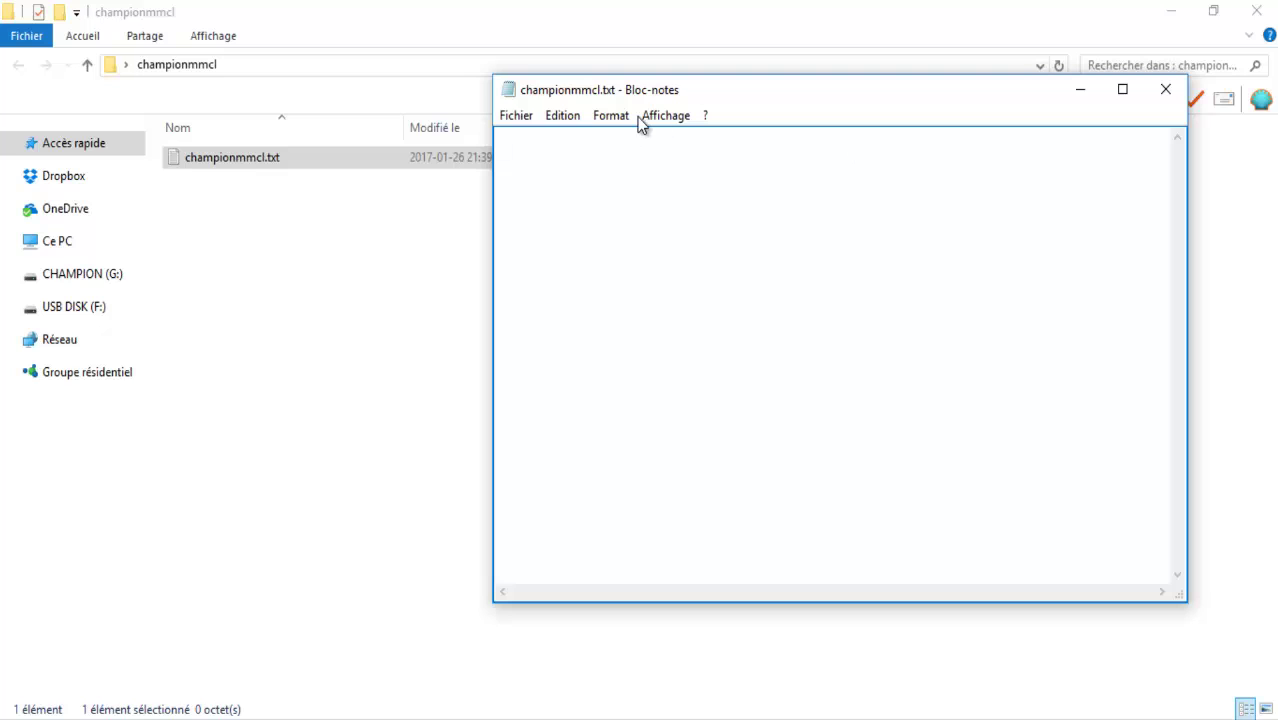
click(1165, 89)
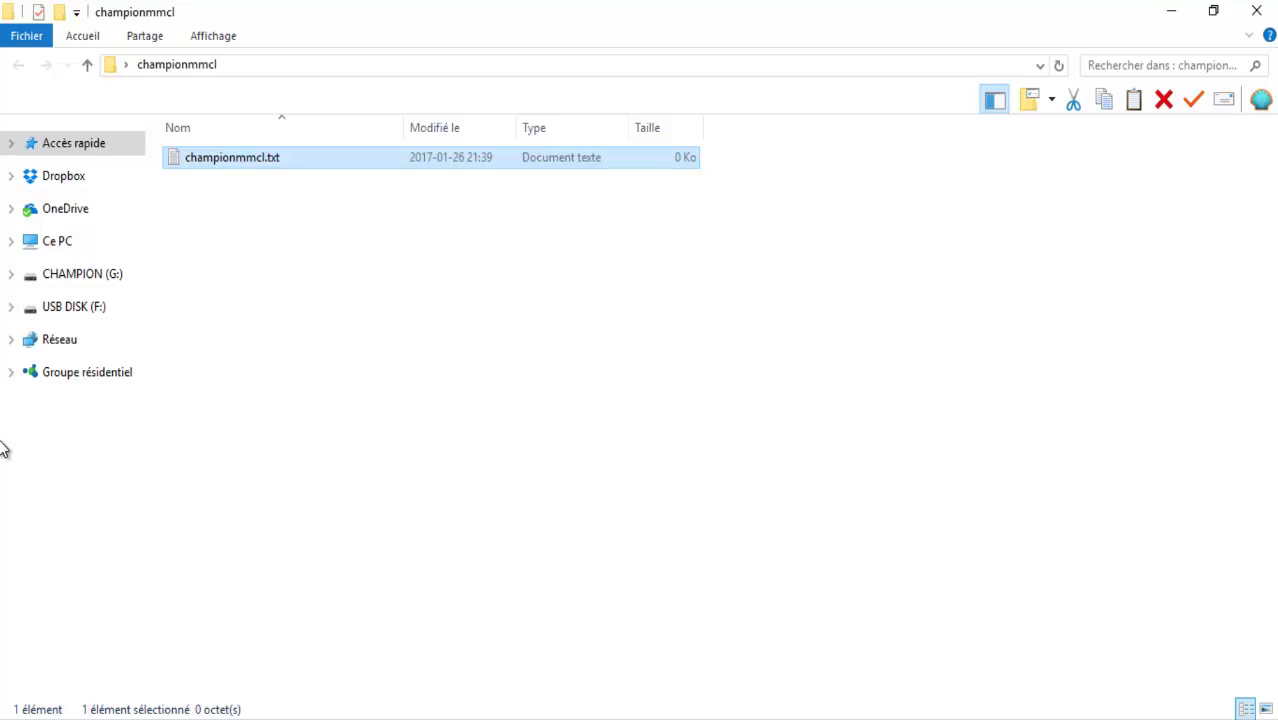
Create a new text document in the championmmcl folder
right_click(282, 214)
mouse_move(375, 494)
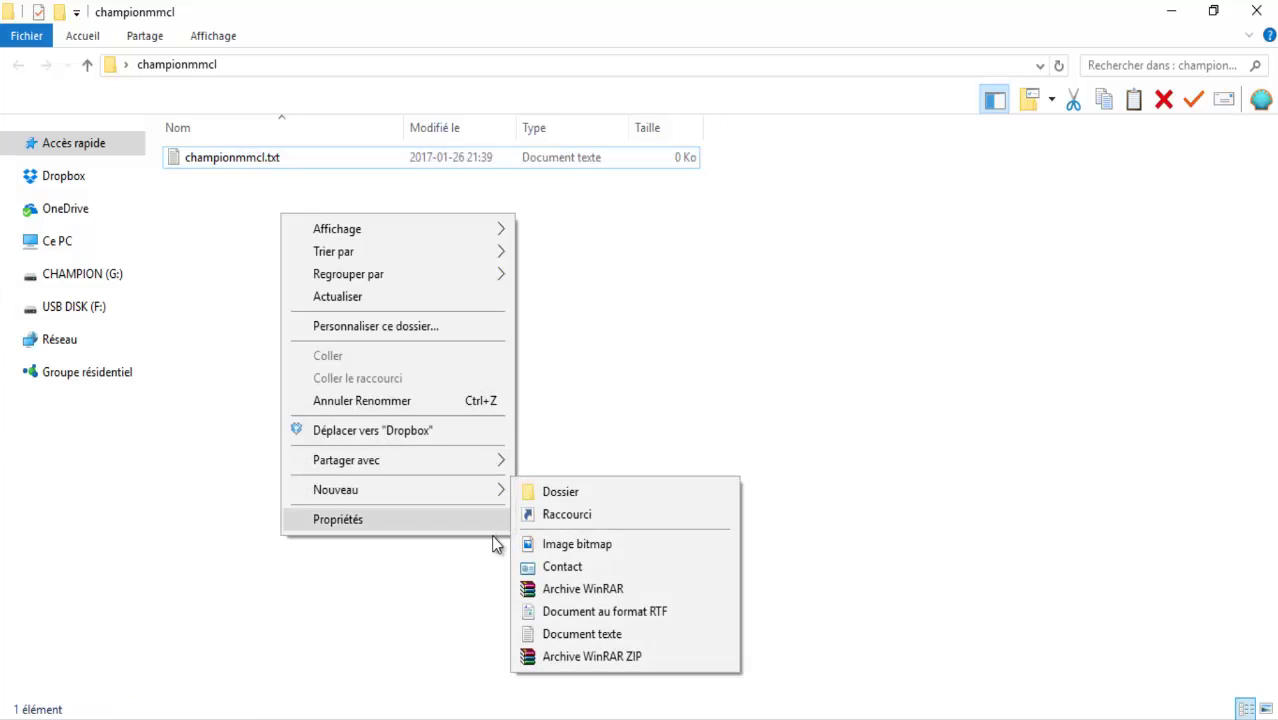
click(528, 640)
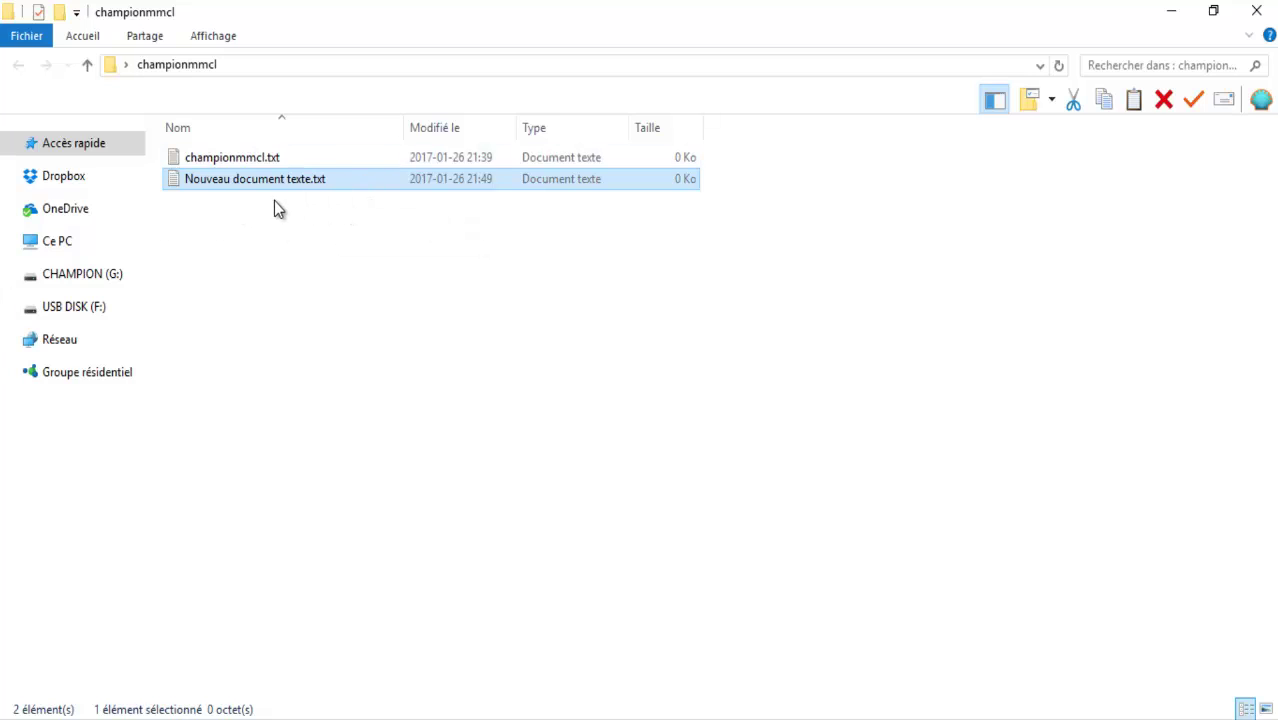
Change the new document's extension to .bat, naming it Nouveau document texte.bat, and accept the extension change
click(333, 182)
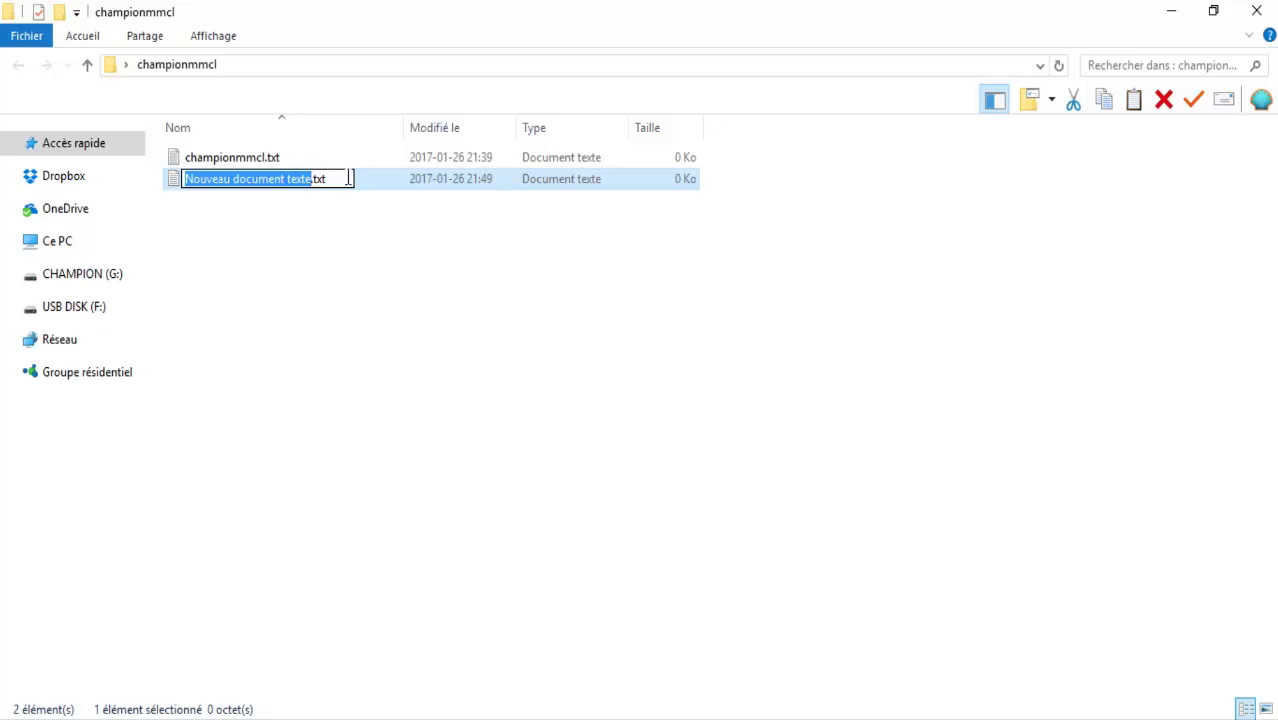
click(341, 181)
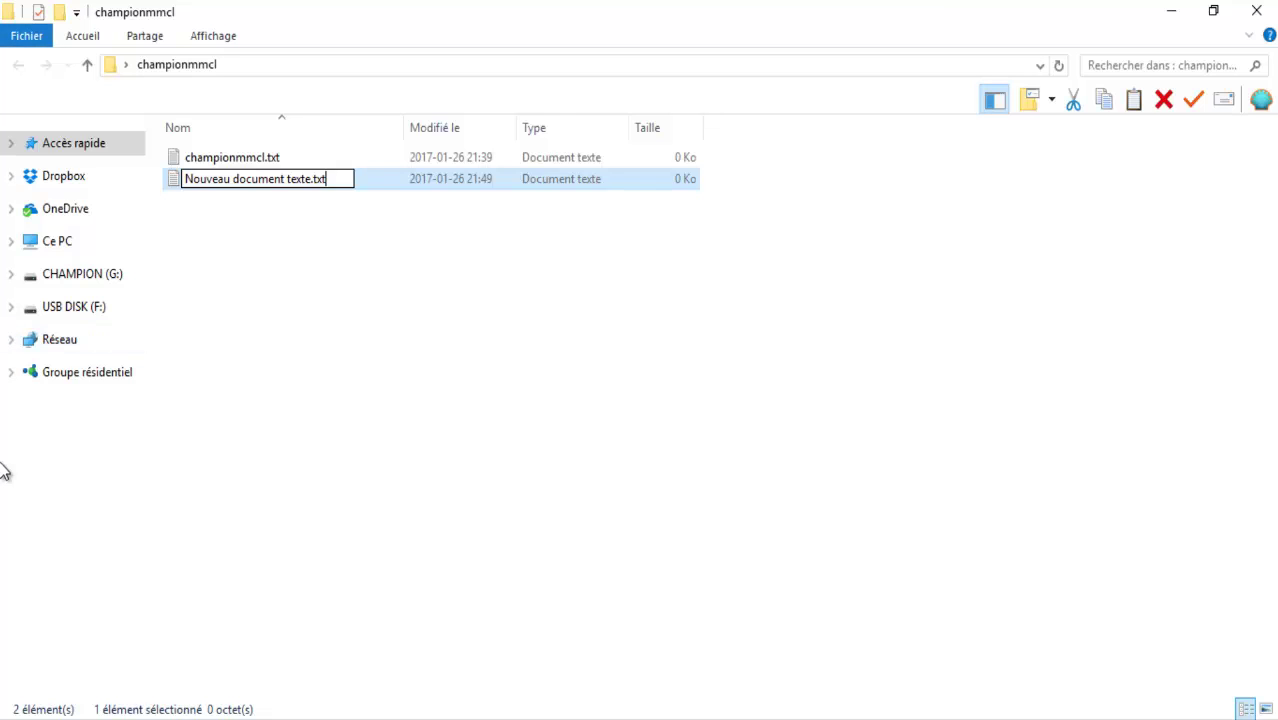
key(BackSpace)
key(BackSpace)
key(BackSpace)
text(bat)
key(Return)
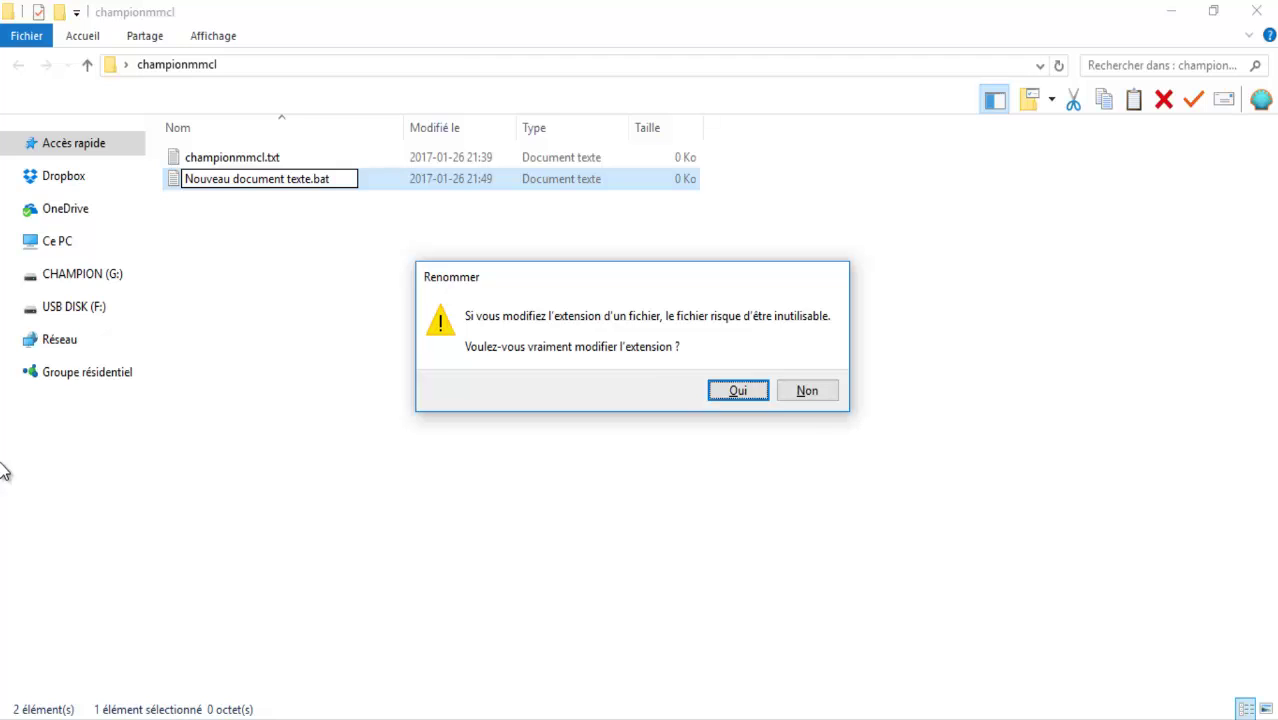
key(Return)
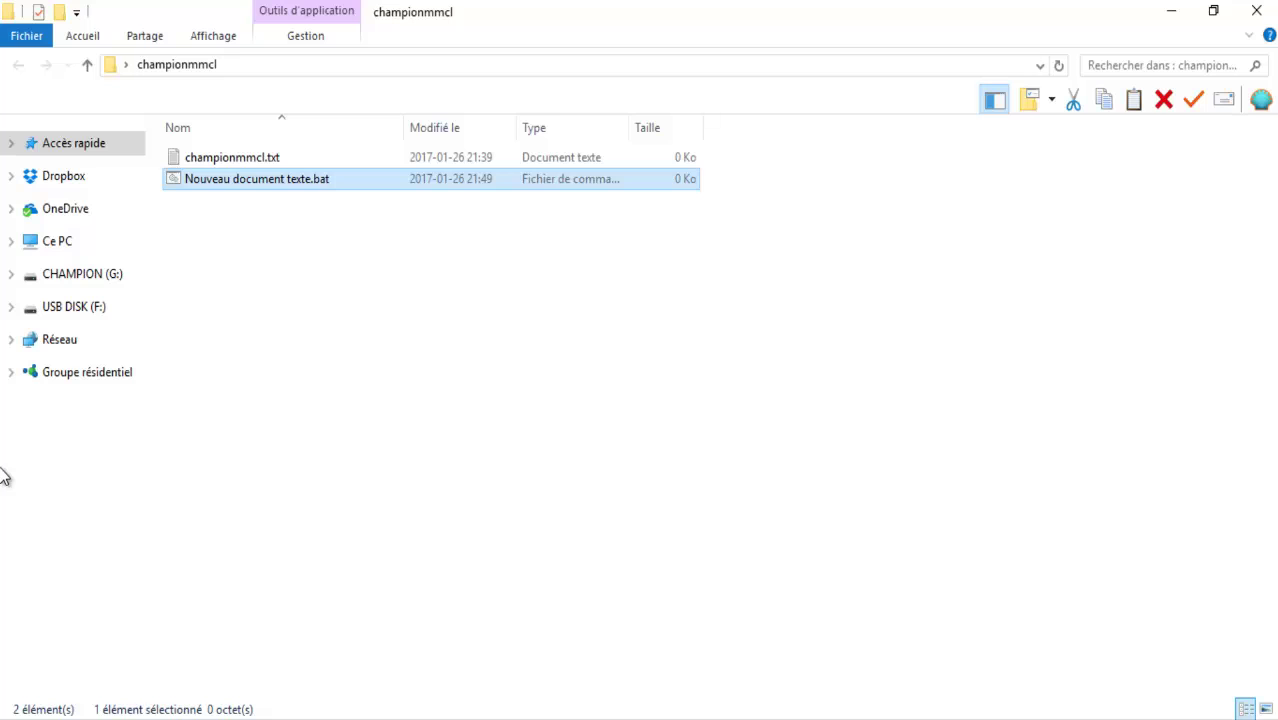
right_click(339, 181)
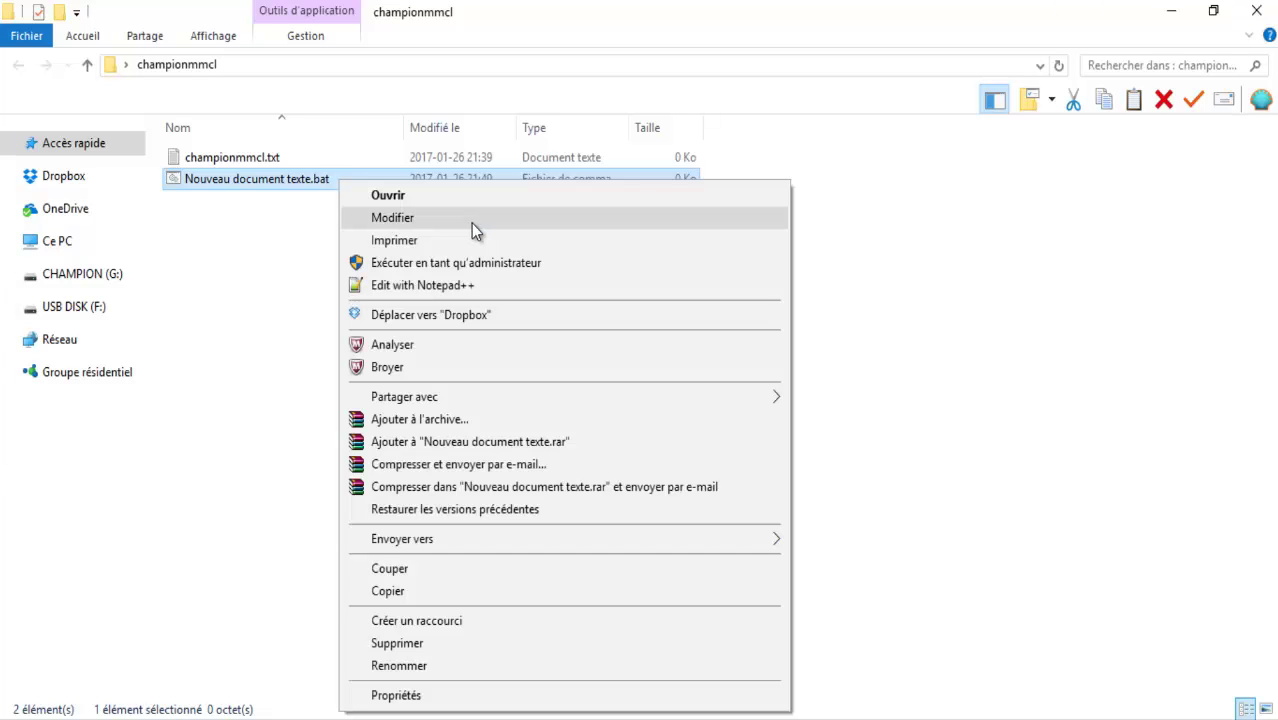
click(468, 223)
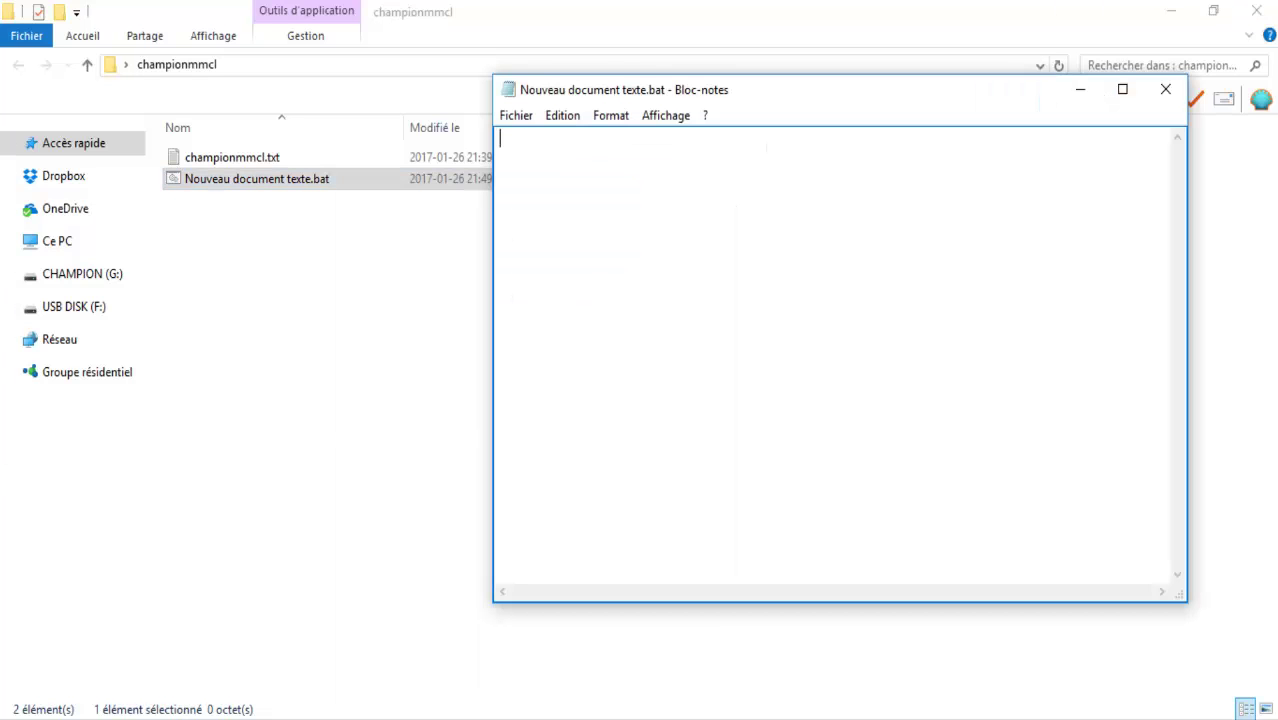
text(@echo off)
key(ctrl+s)
key(Return)
text(pause)
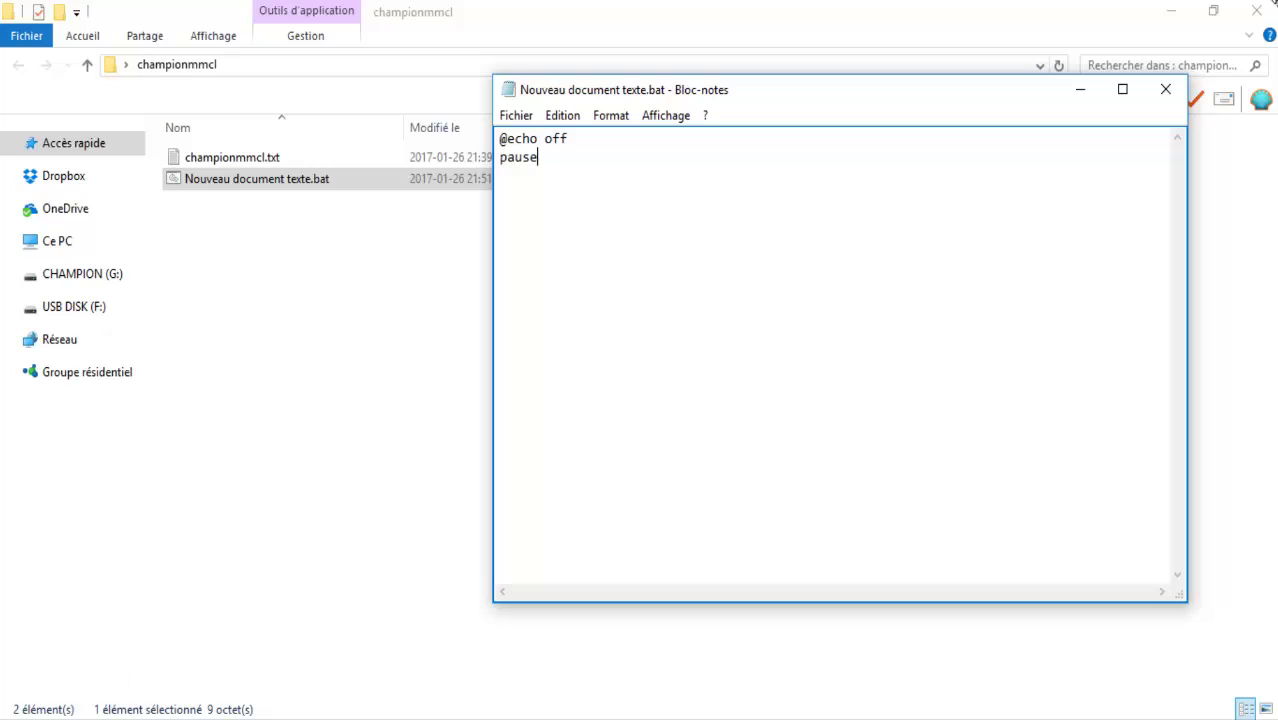
key(ctrl+s)
key(alt+F4)
Run Nouveau document texte.bat twice to test the pause command, ending each run
double_click(302, 182)
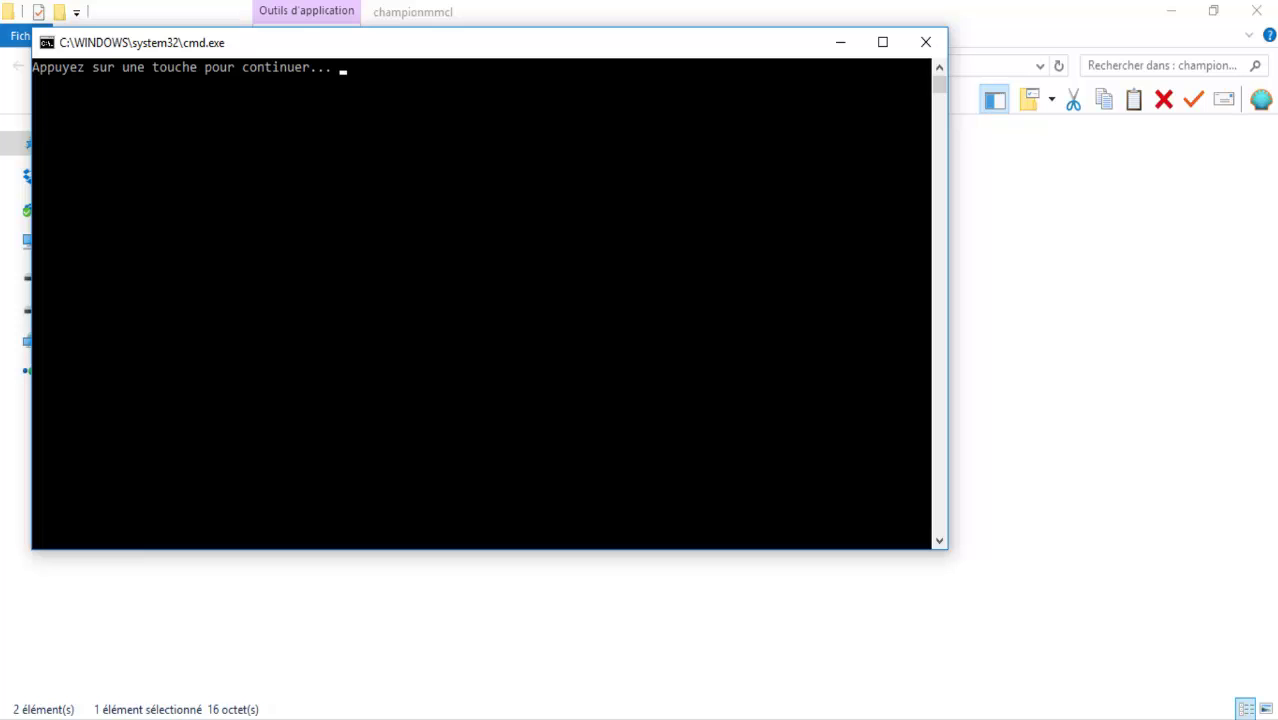
key(Return)
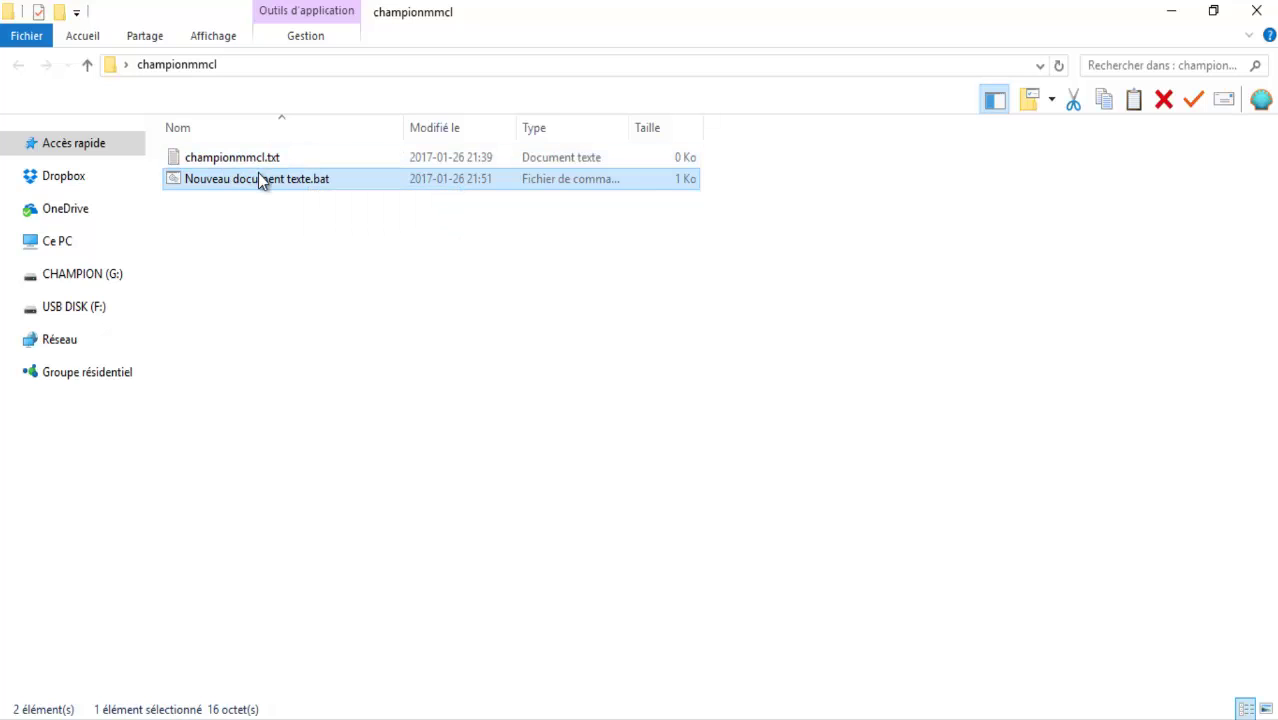
double_click(315, 185)
click(950, 68)
Delete the "pause" line from Nouveau document texte.bat, saving and closing the file
right_click(396, 184)
click(471, 222)
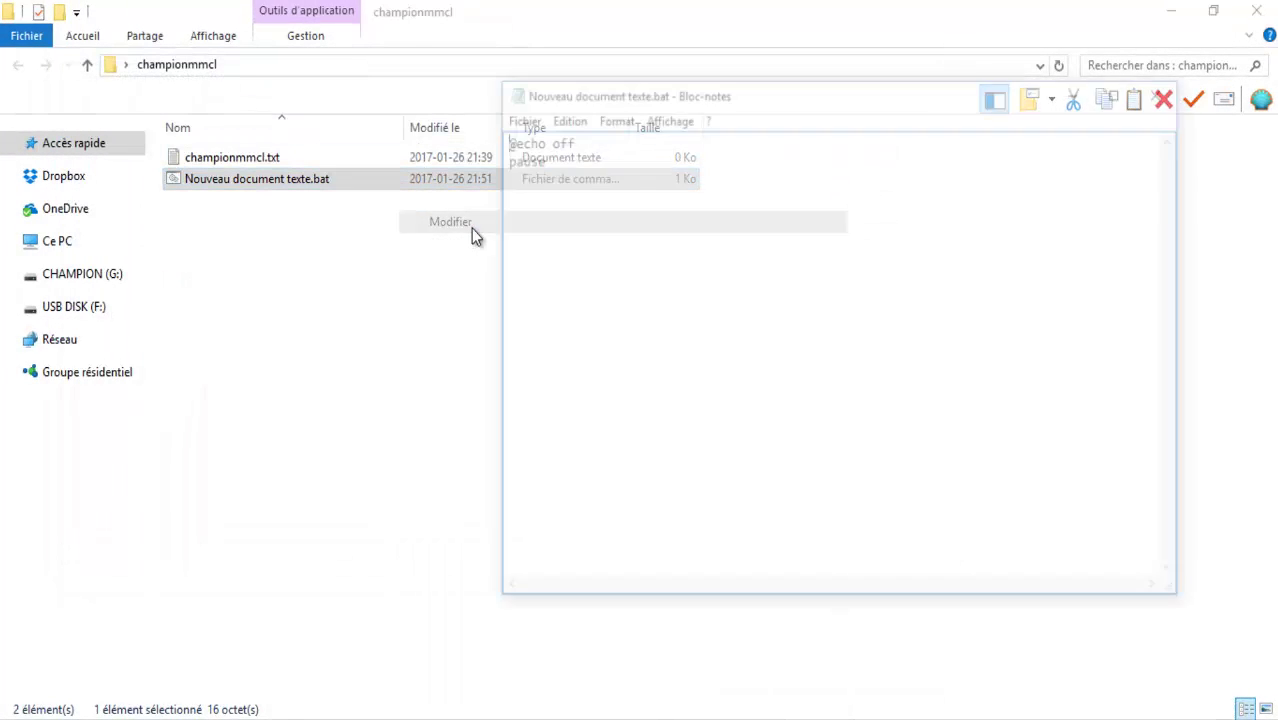
key(Down)
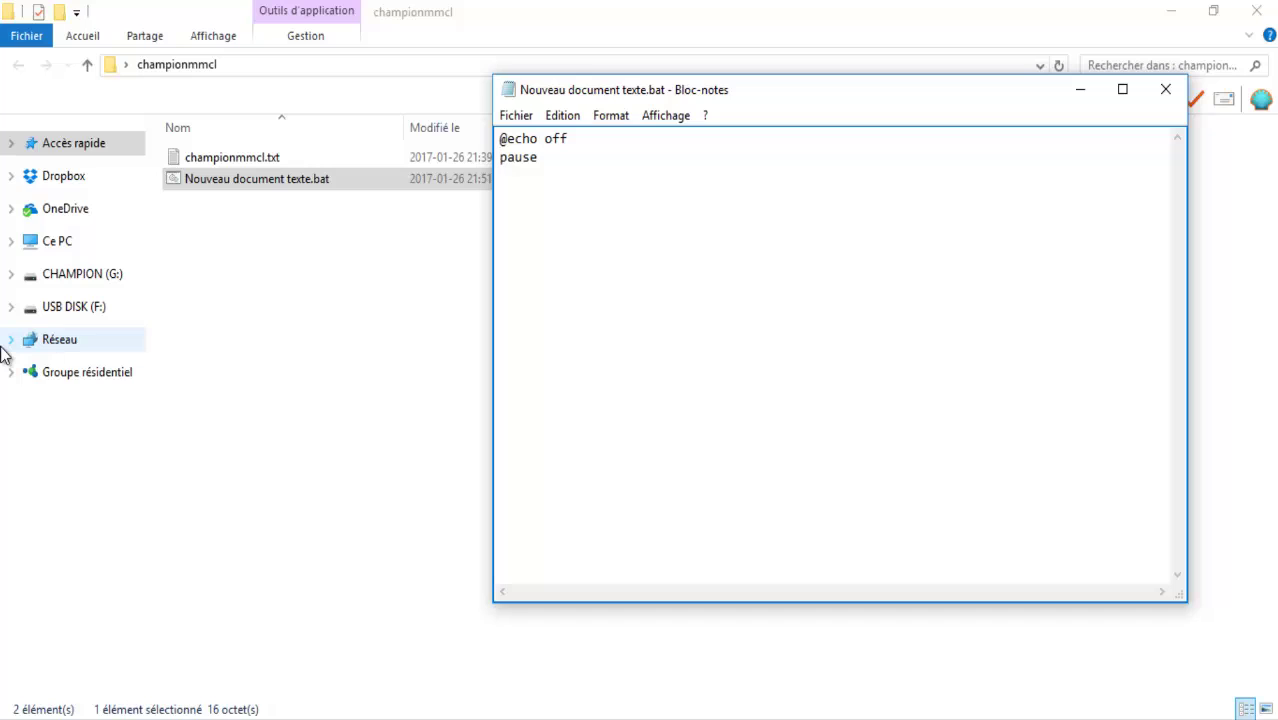
key(Right)
key(Right)
key(Right)
key(Right)
key(Right)
key(BackSpace)
key(BackSpace)
key(BackSpace)
key(BackSpace)
key(BackSpace)
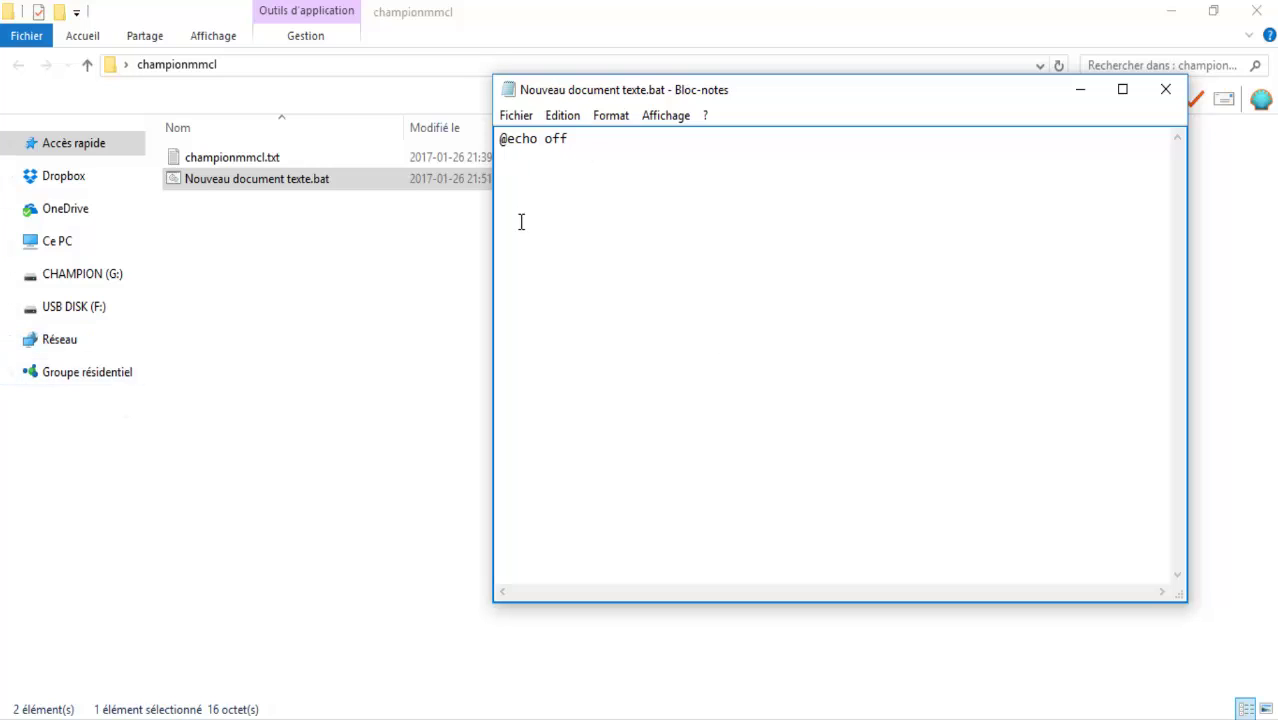
key(ctrl+s)
key(alt+F4)
click(388, 180)
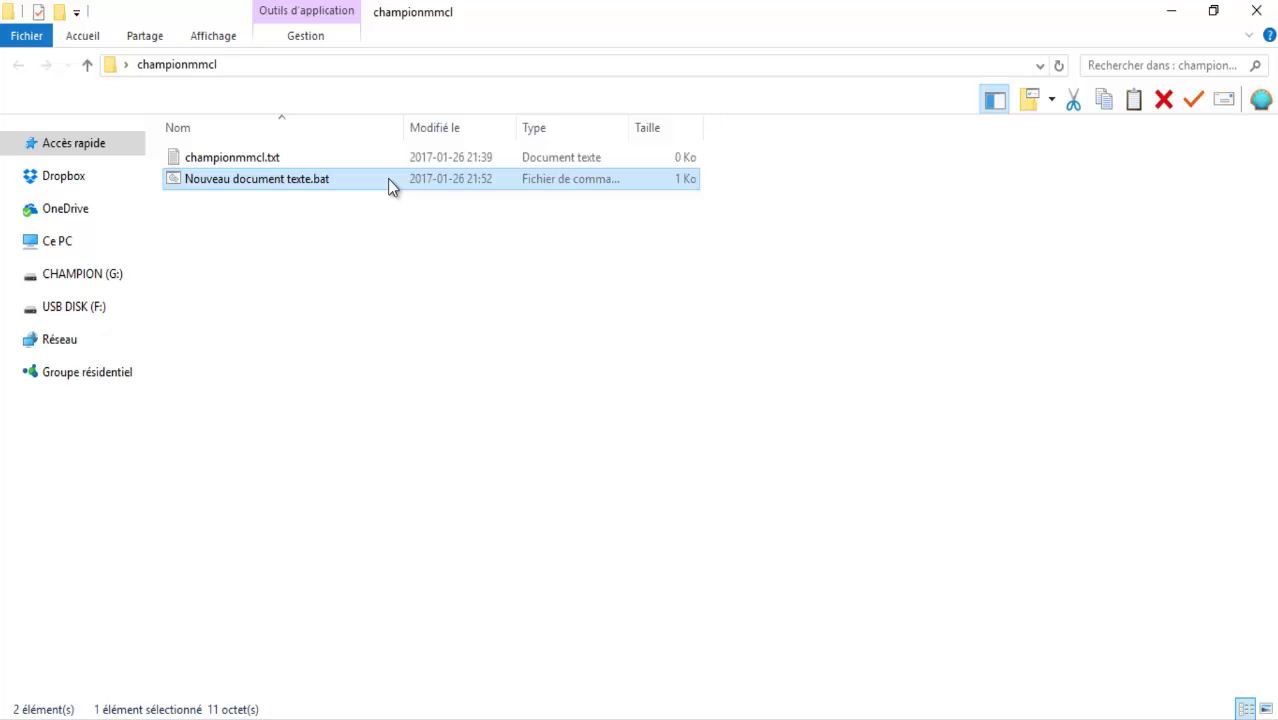
right_click(315, 187)
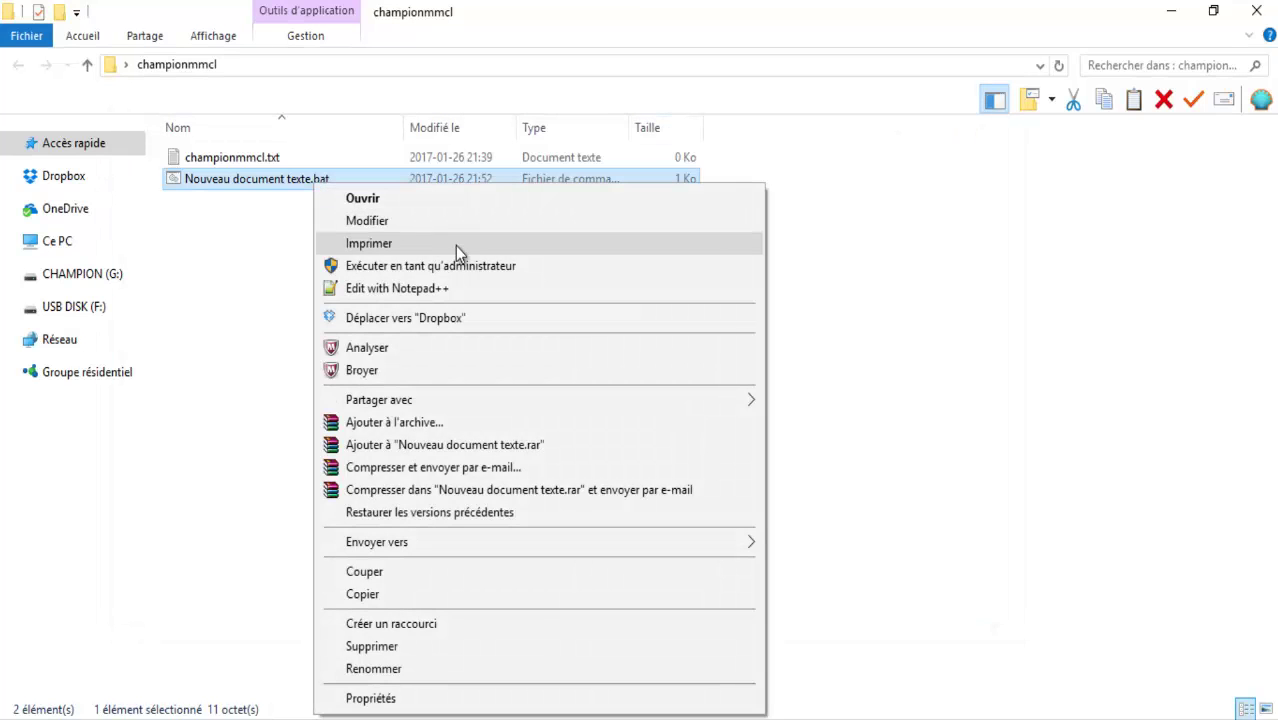
click(172, 460)
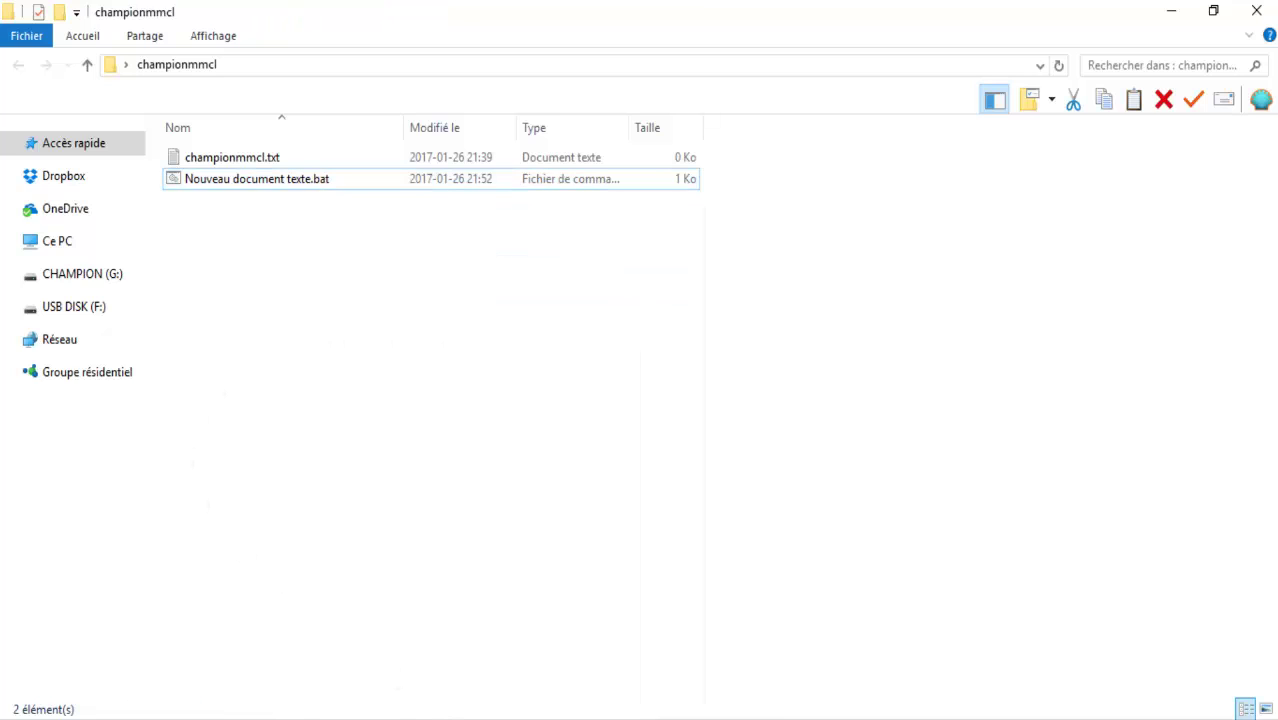
mouse_move(485, 716)
click(556, 687)
key(BackSpace)
key(BackSpace)
key(BackSpace)
key(BackSpace)
key(BackSpace)
key(BackSpace)
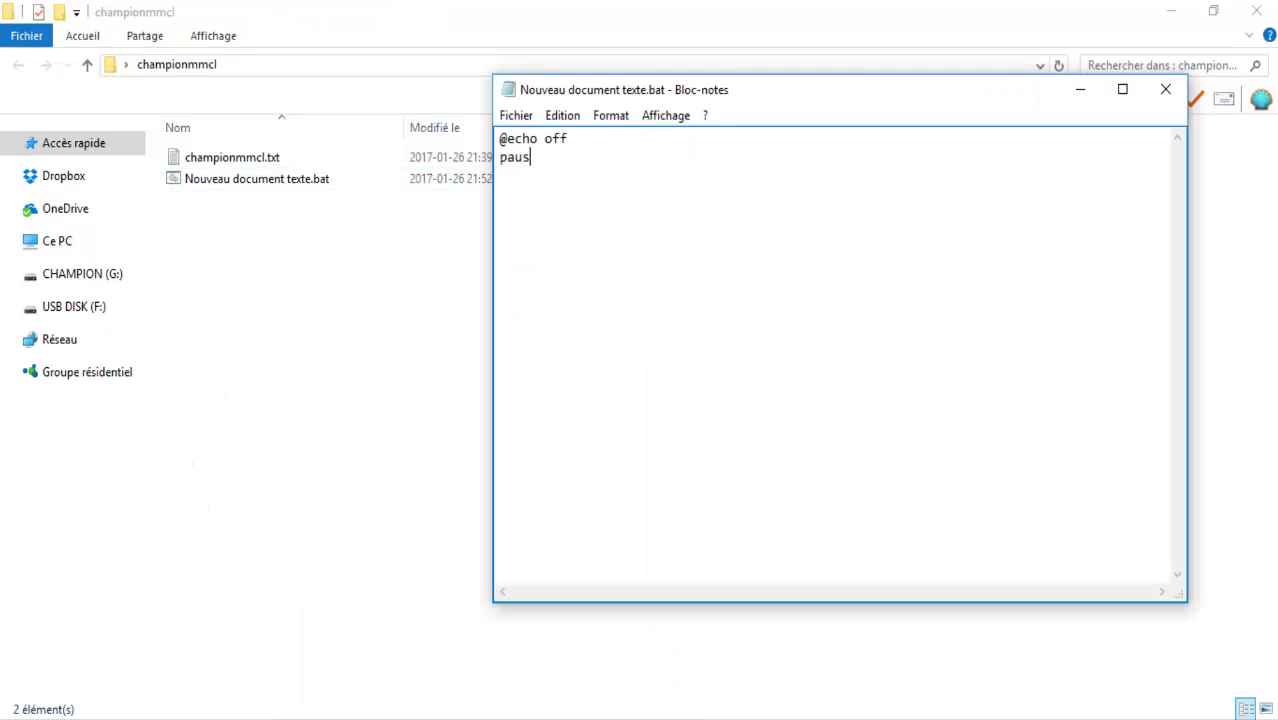
key(Return)
text(echo)
text(all)
key(BackSpace)
key(BackSpace)
key(BackSpace)
text(allo)
key(Return)
text(pause)
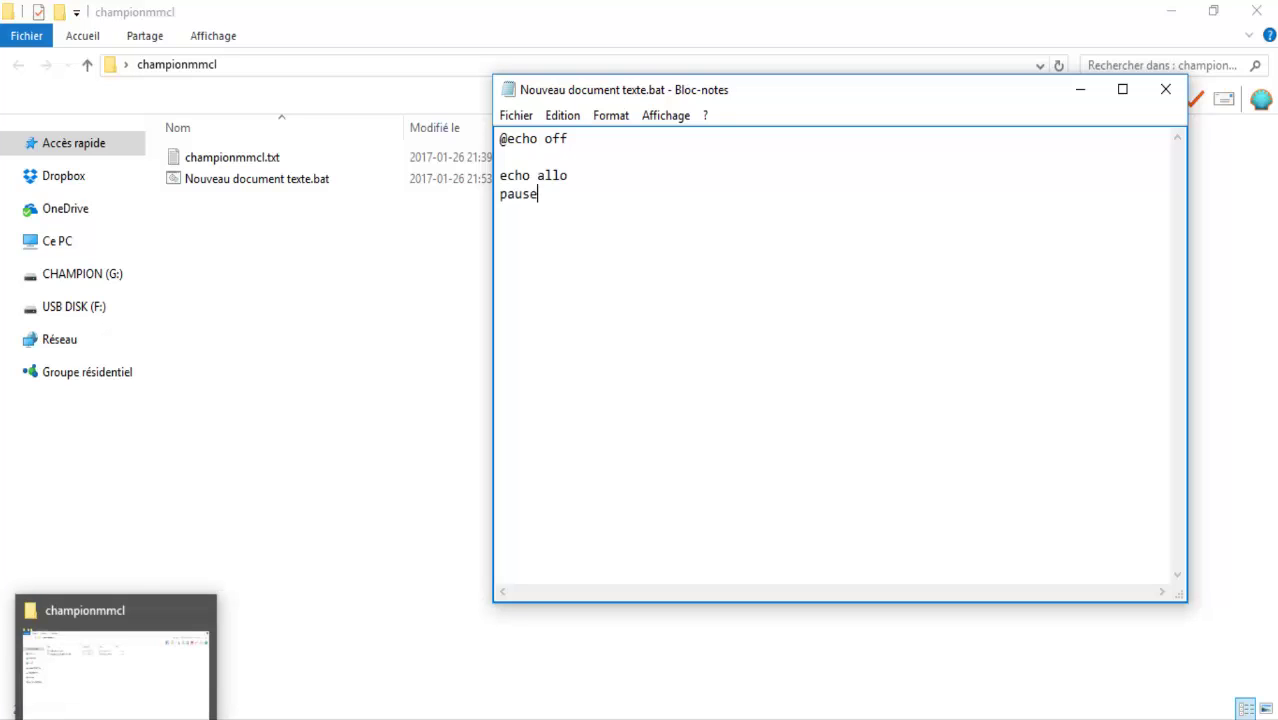
Run Nouveau document texte.bat to check the echo output and end the run
click(333, 186)
double_click(331, 185)
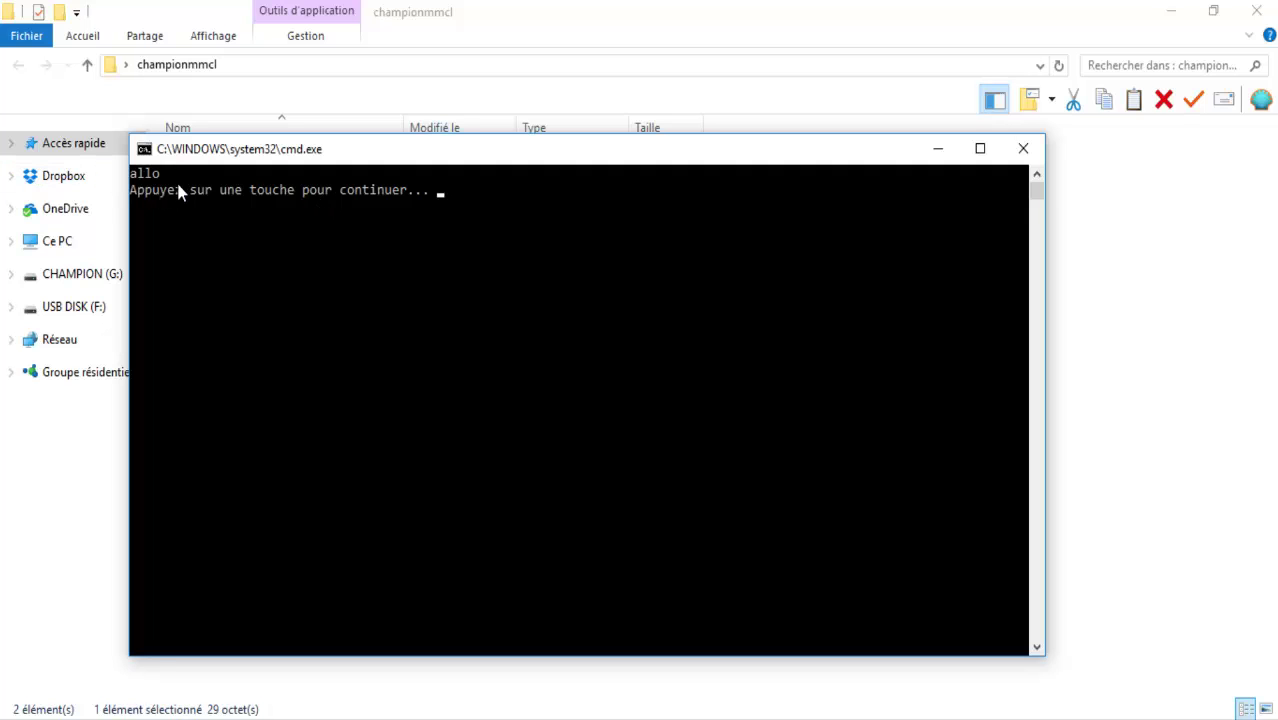
key(Return)
Replace the batch file's "echo allo" and "pause" lines with the path c:\users\profil\desktop\championmmcl\championmmcl.txt
key(alt+Tab)
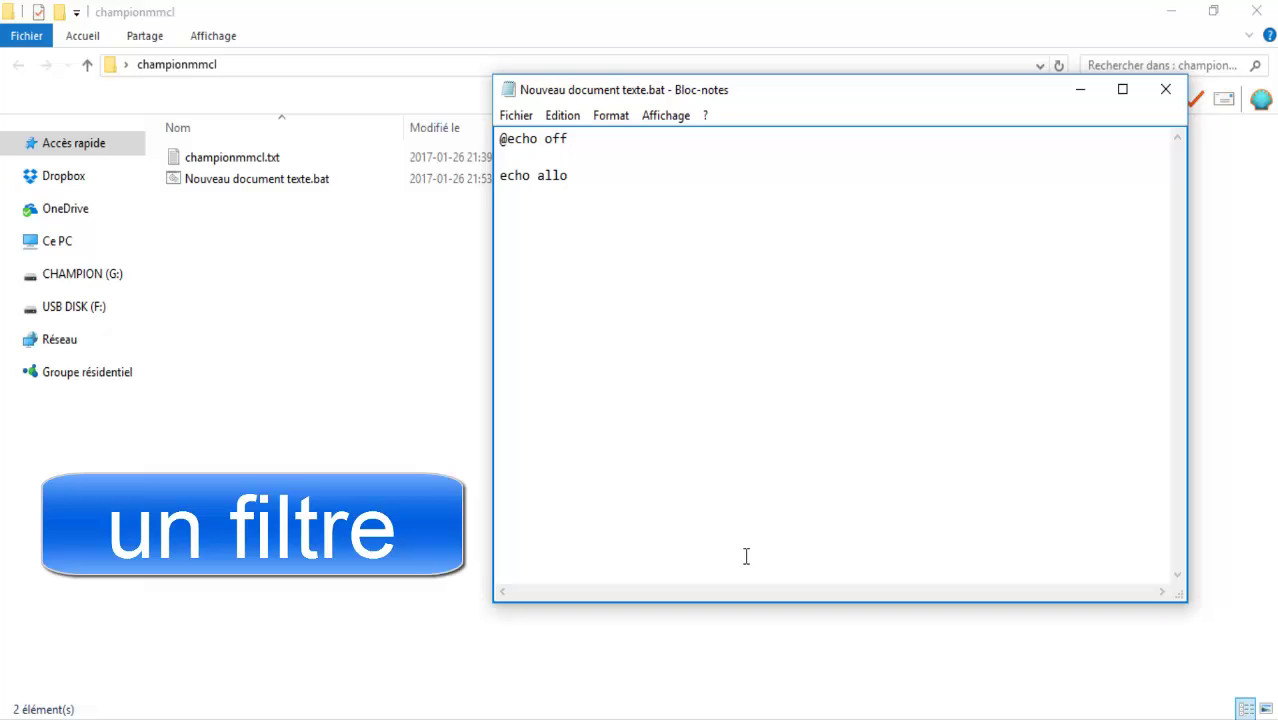
key(ctrl+z)
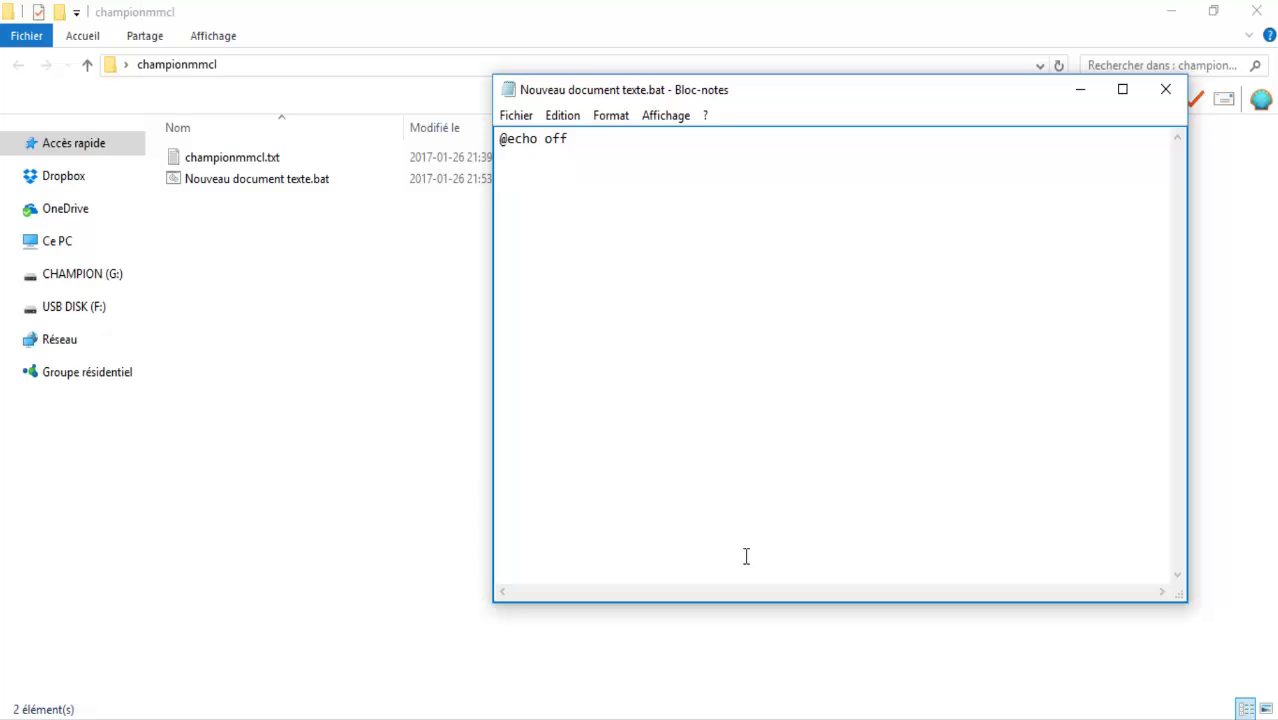
text(c:\)
text(users\profil\)
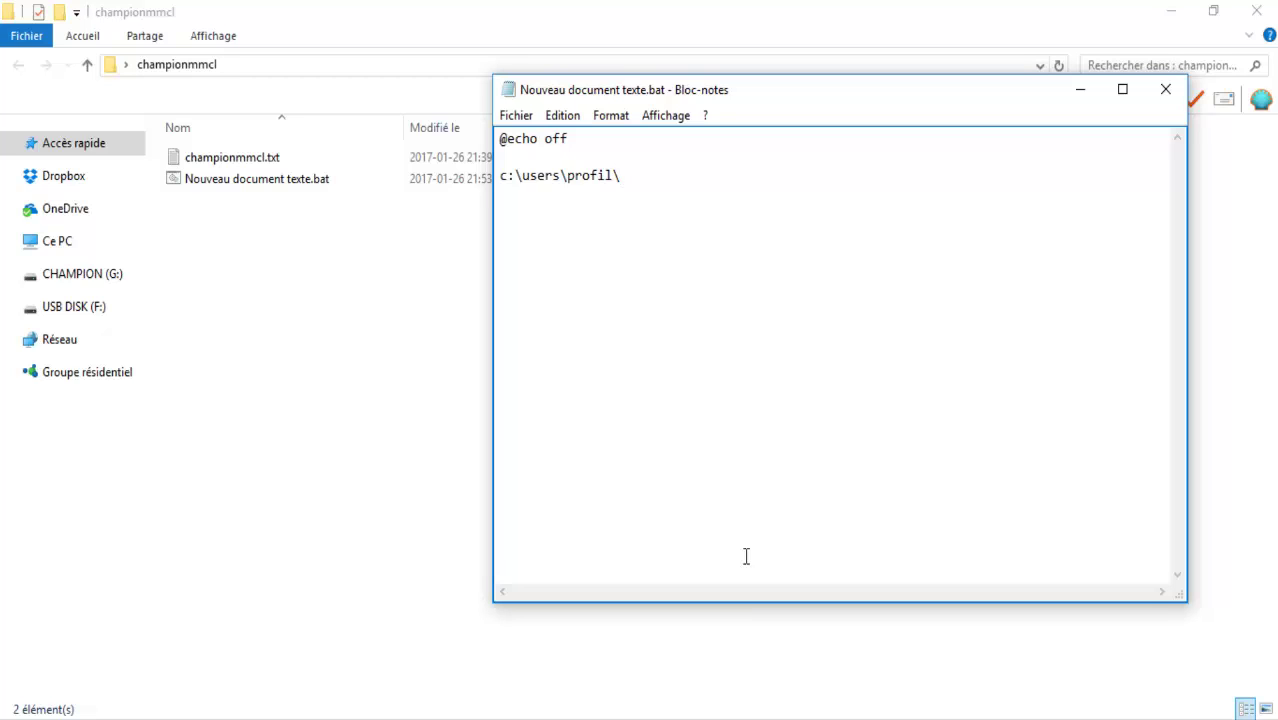
text(desktop\chamio)
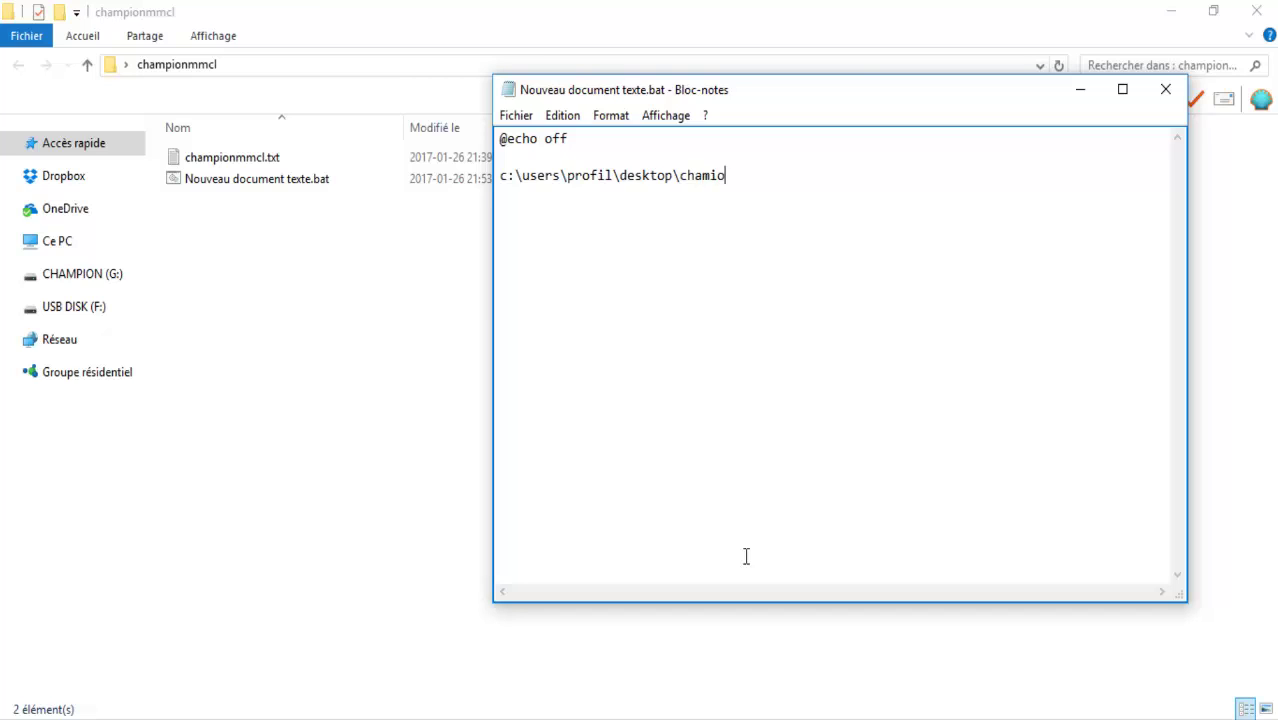
key(BackSpace)
key(BackSpace)
text(pionmmcl\championm)
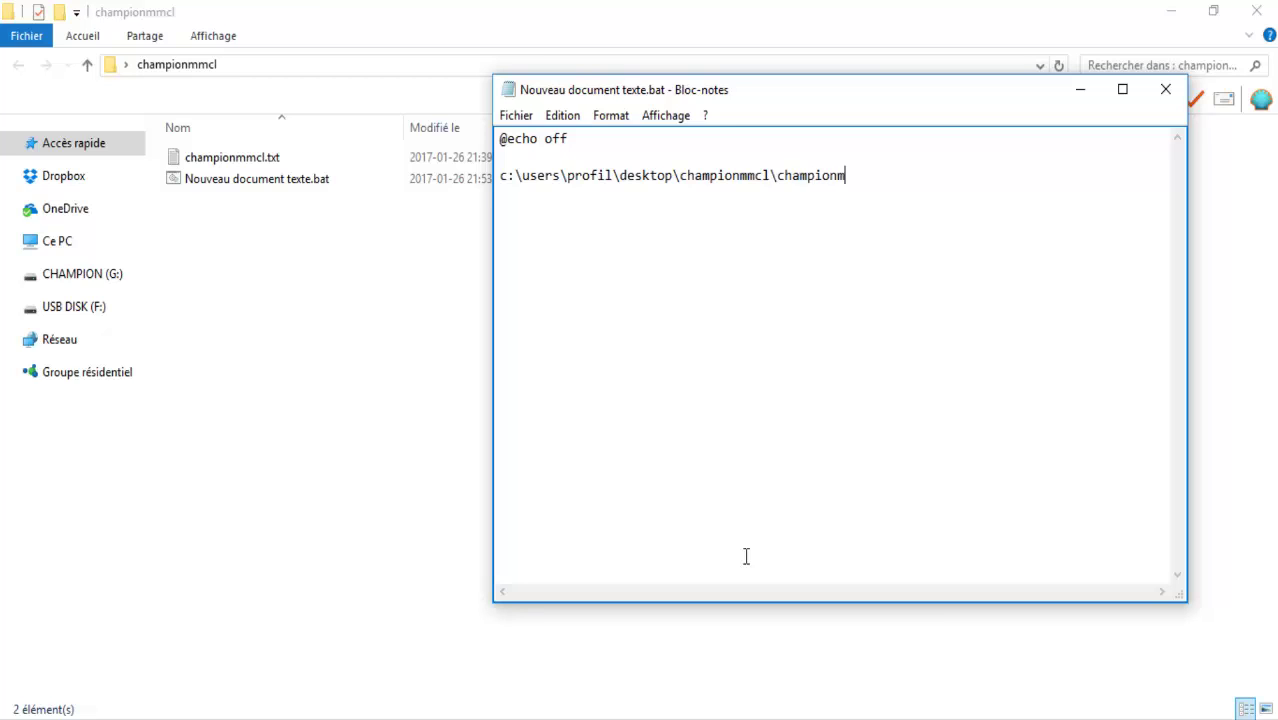
text(mcl.txt)
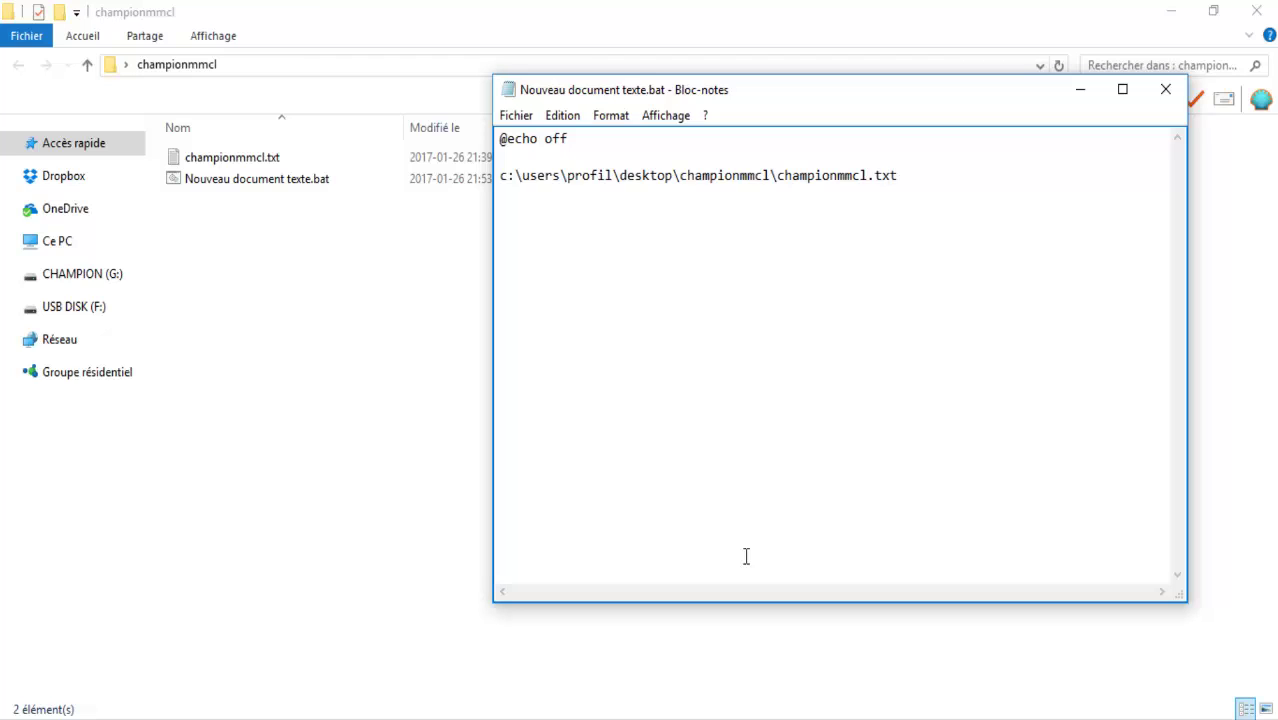